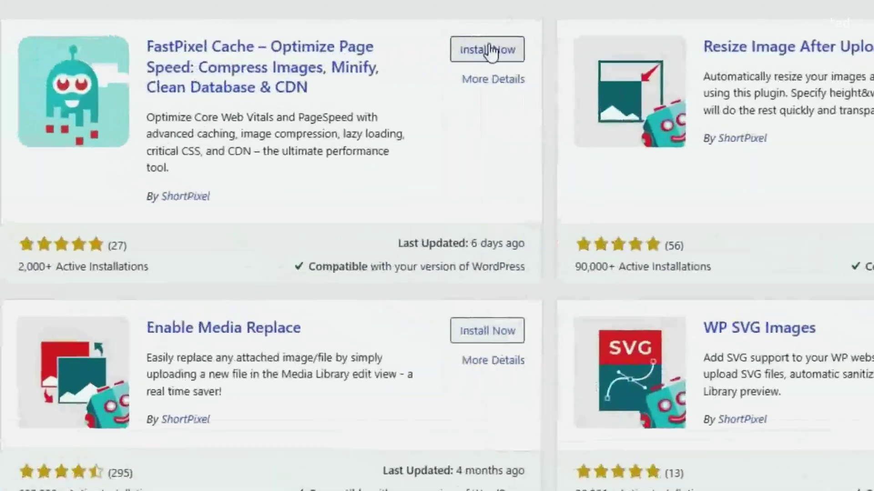
- Install the FastPixel Cache plugin found by searching 'fastpixel' in Add Plugins
{"action": "left_click", "coordinate": [489, 49]}
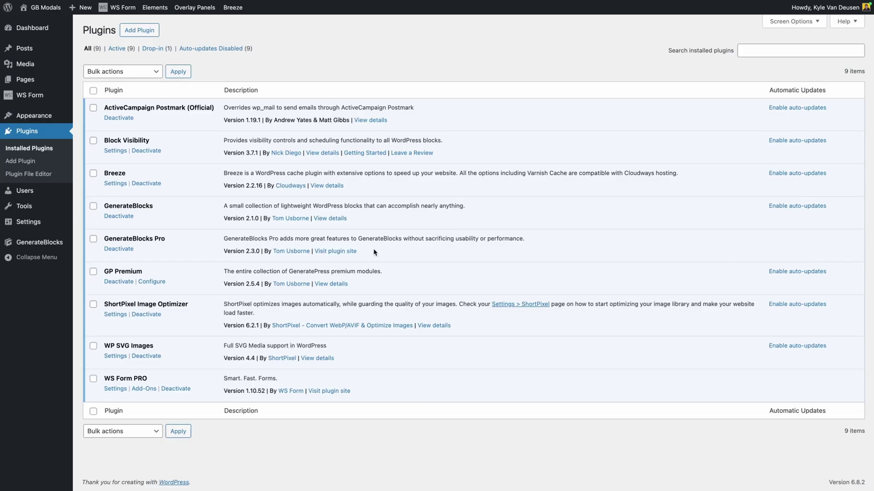
{"action": "left_click_drag", "start_coordinate": [228, 251], "coordinate": [258, 251]}
{"action": "left_click", "coordinate": [253, 252]}
{"action": "mouse_move", "coordinate": [53, 244]}
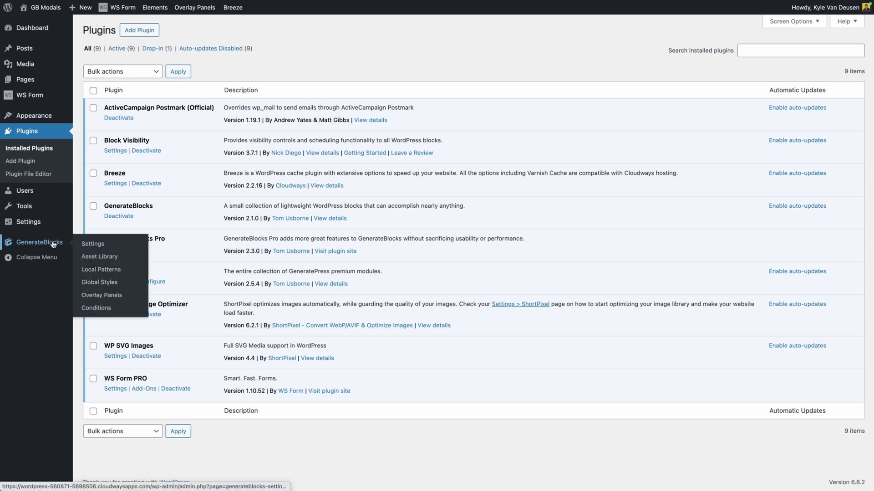
- Open GenerateBlocks > Overlay Panels and review the panel kinds offered under Add New
{"action": "left_click", "coordinate": [133, 299]}
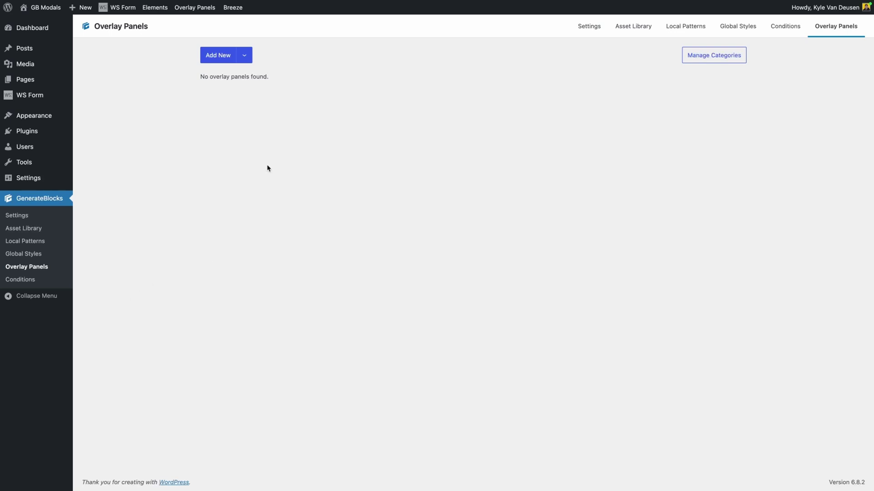
{"action": "left_click", "coordinate": [249, 59]}
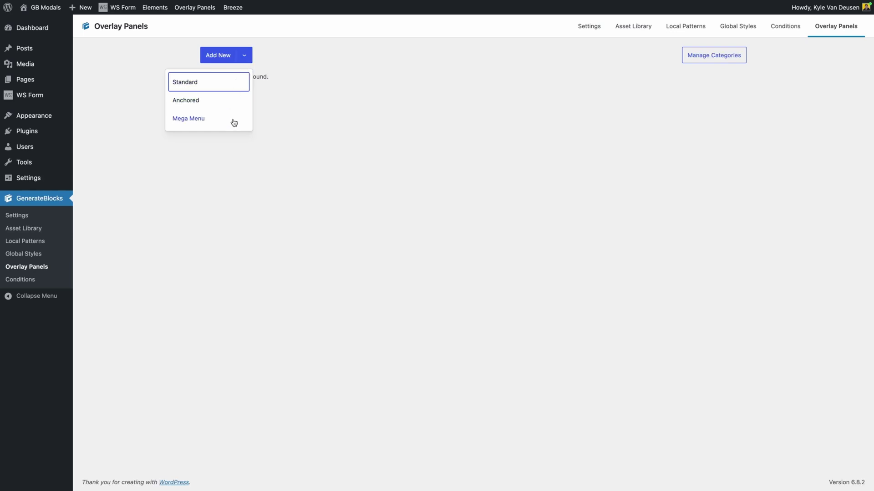
{"action": "left_click", "coordinate": [300, 113]}
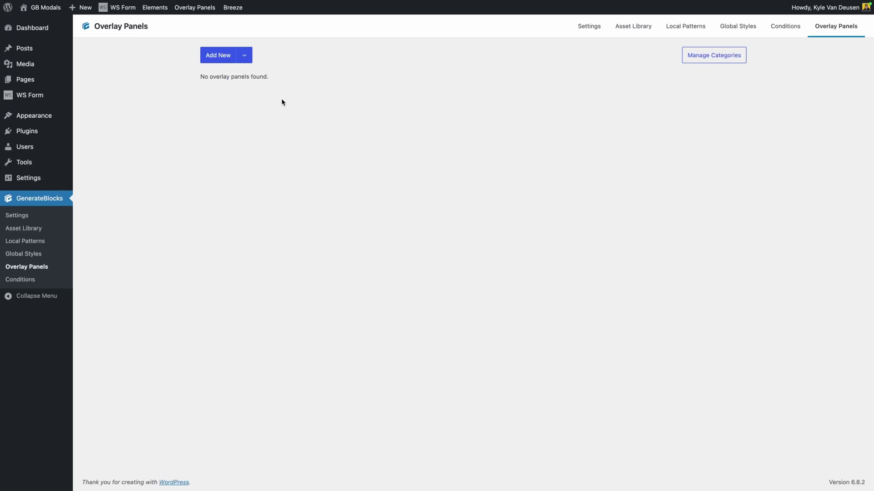
- Start a new overlay panel titled 'Services Mega Menu'
{"action": "left_click", "coordinate": [219, 55]}
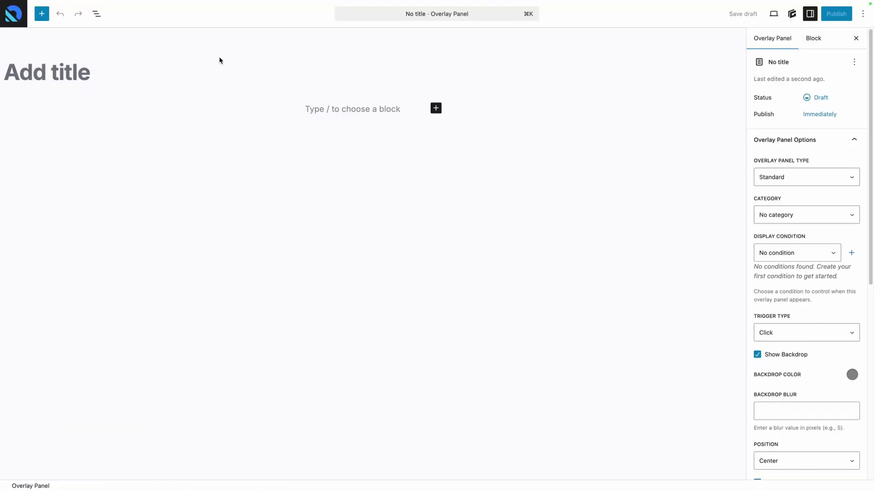
{"action": "type", "text": "Services Mega Menu"}
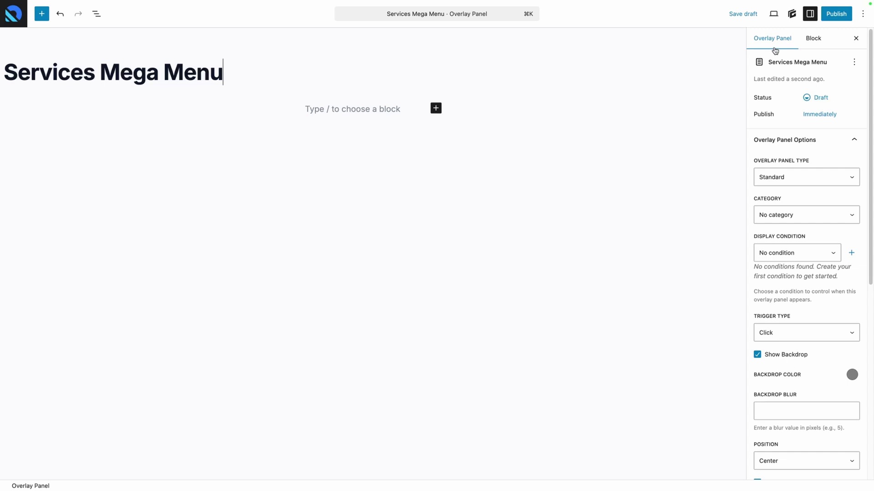
{"action": "left_click", "coordinate": [782, 181]}
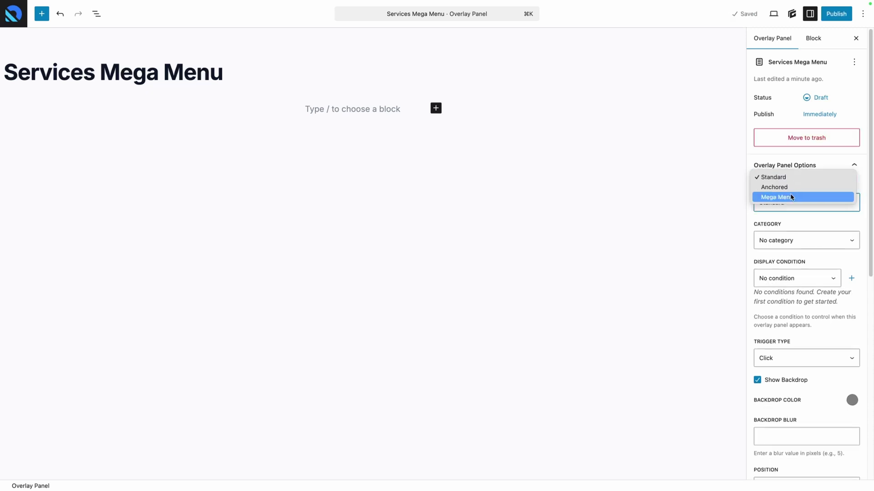
- Set Overlay Panel Type to Mega Menu, leaving Category and Display Condition unset
{"action": "left_click", "coordinate": [790, 197]}
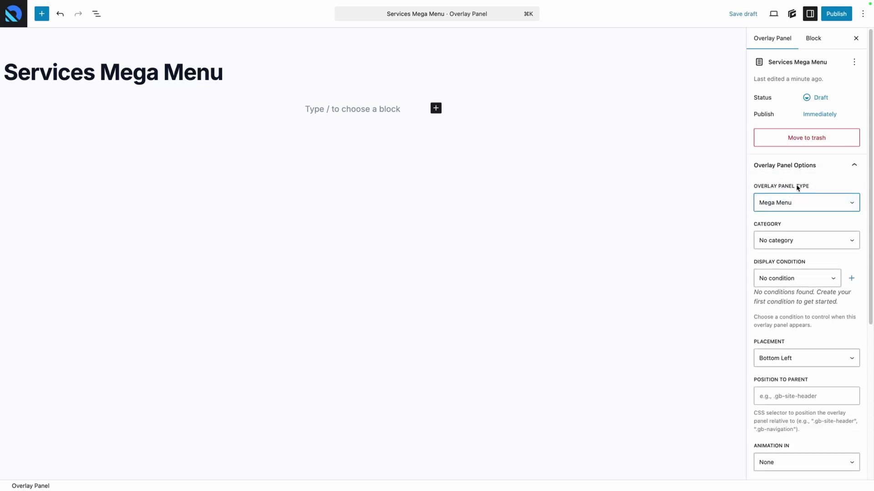
{"action": "left_click", "coordinate": [790, 240]}
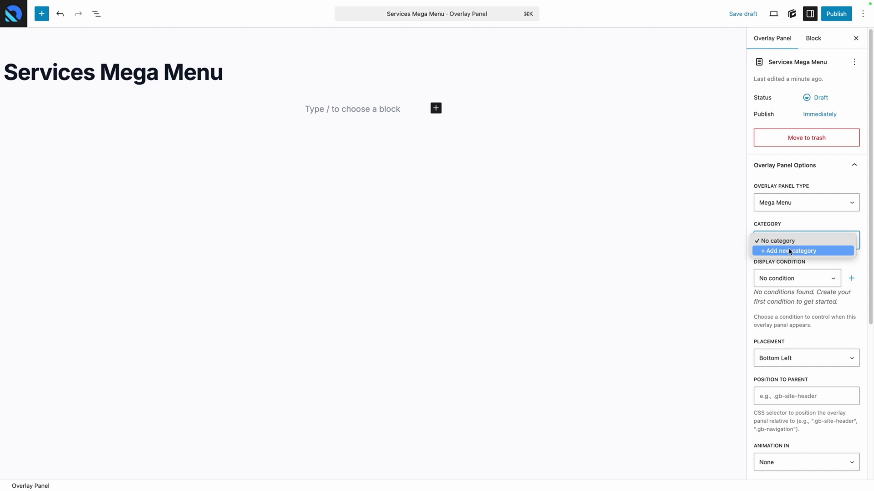
{"action": "left_click", "coordinate": [798, 225]}
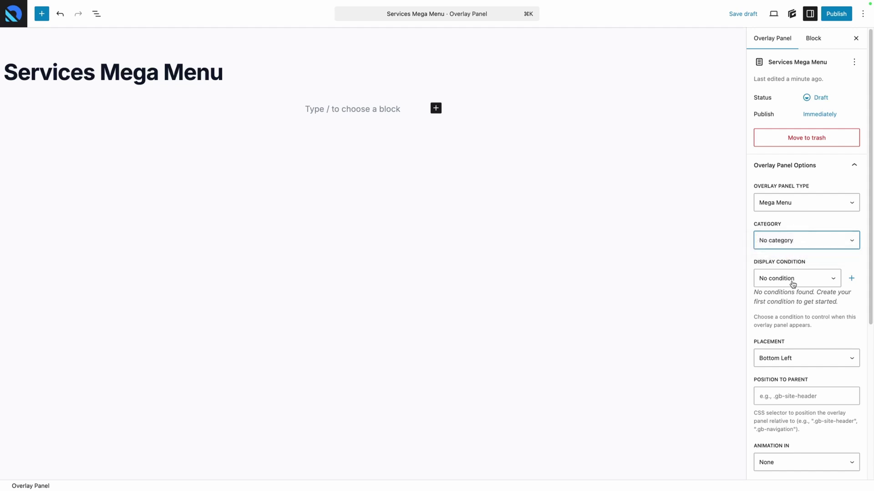
{"action": "left_click", "coordinate": [793, 283]}
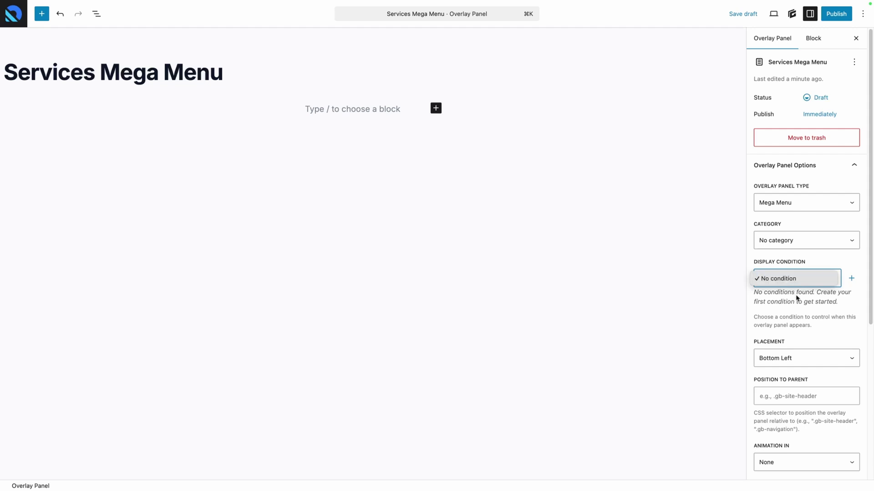
{"action": "left_click", "coordinate": [796, 296]}
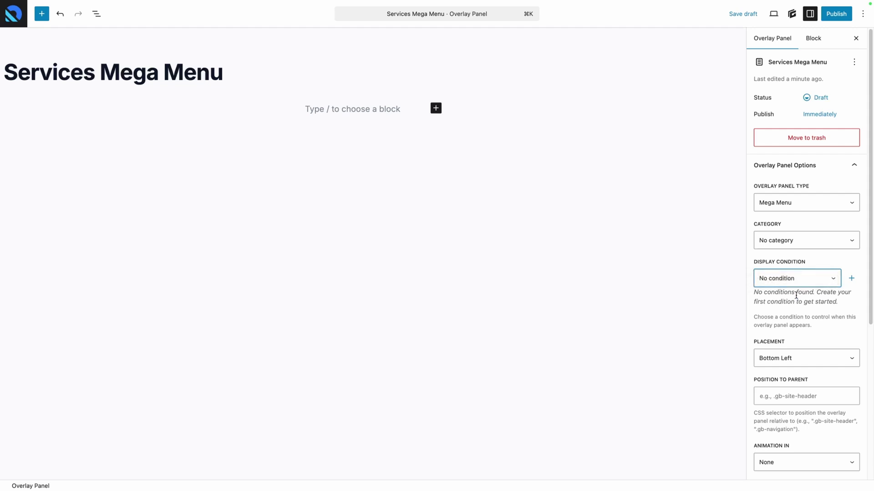
- Set the panel's Placement to Bottom Center in the sidebar settings
{"action": "scroll", "coordinate": [796, 296], "scroll_direction": "down", "scroll_amount": 5}
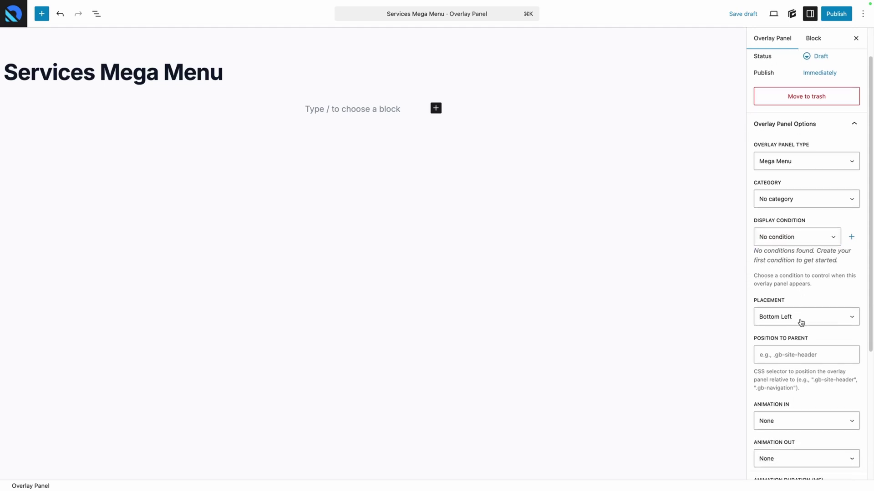
{"action": "left_click", "coordinate": [777, 259]}
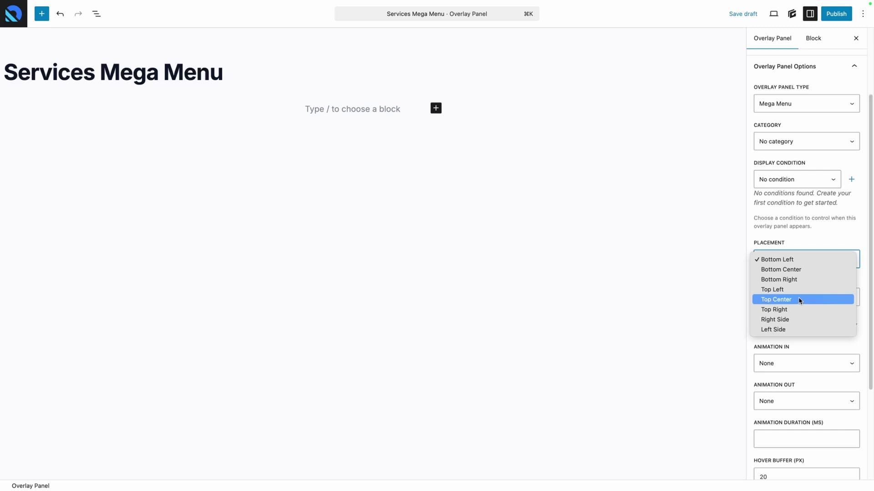
{"action": "left_click", "coordinate": [796, 270]}
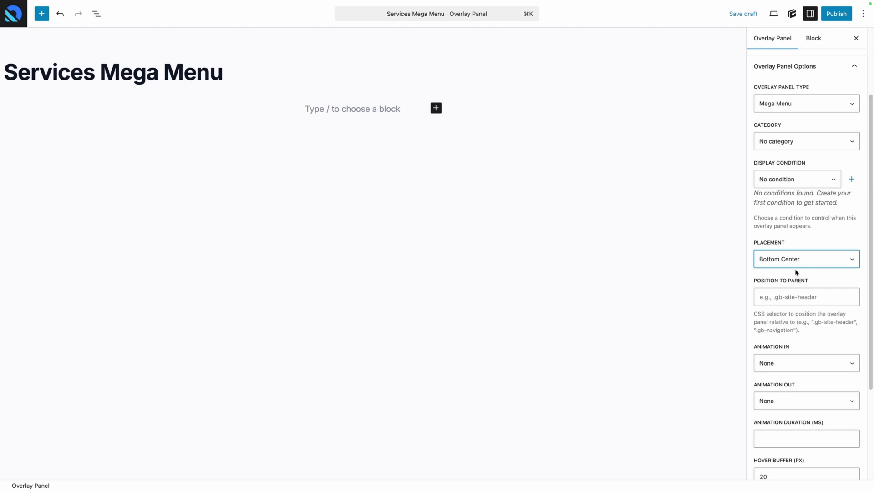
{"action": "left_click", "coordinate": [795, 273]}
{"action": "left_click", "coordinate": [807, 298]}
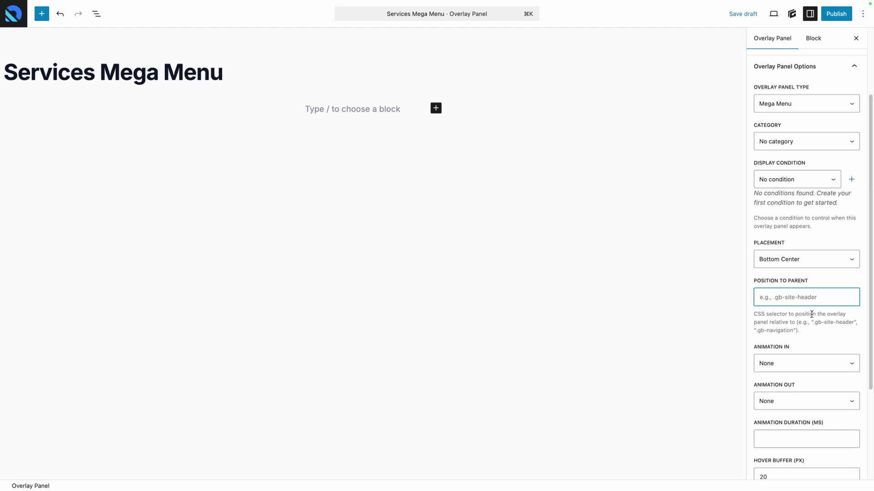
- Set Animation In to Fade In Up and Animation Out to Fade Out Down
{"action": "scroll", "coordinate": [811, 314], "scroll_direction": "down", "scroll_amount": 3}
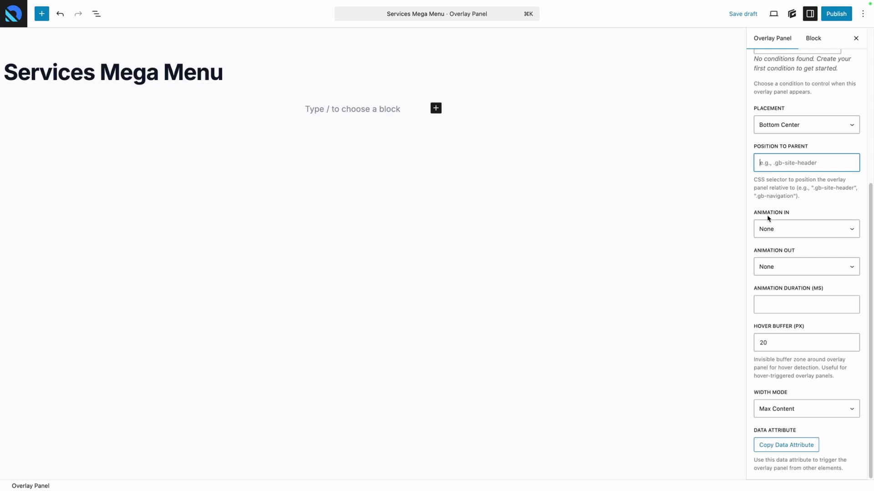
{"action": "left_click", "coordinate": [796, 231]}
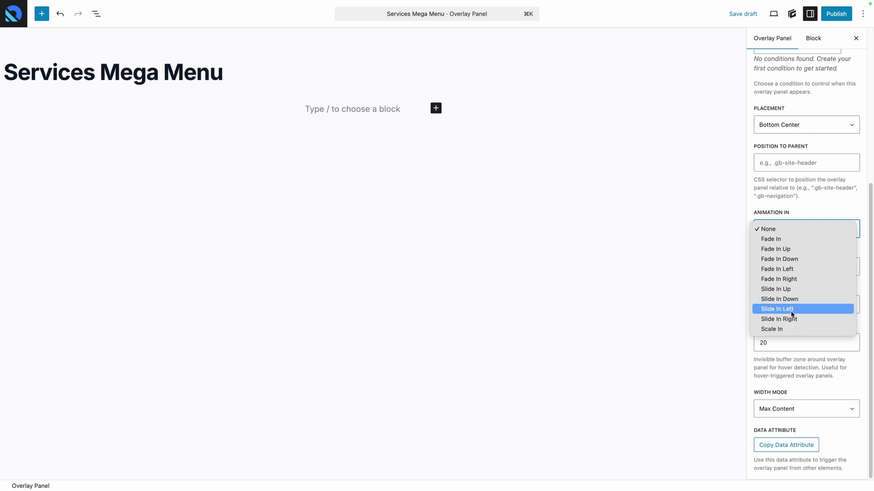
{"action": "left_click", "coordinate": [790, 250]}
{"action": "left_click", "coordinate": [789, 268]}
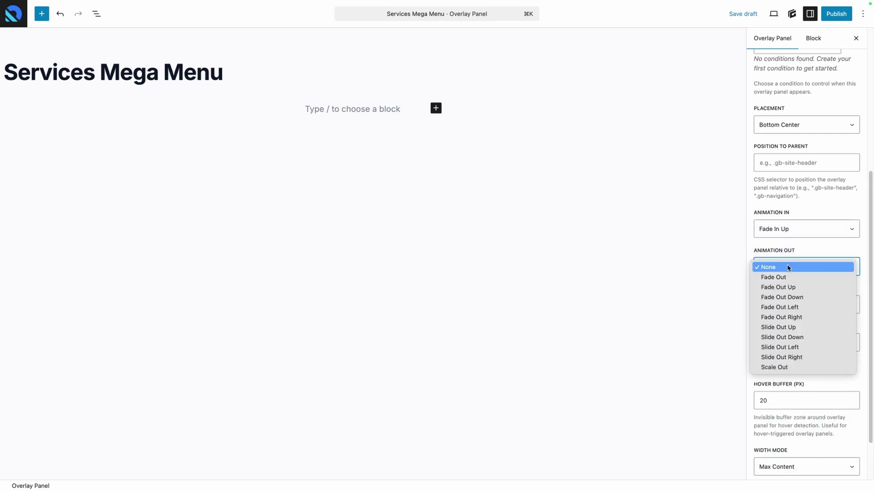
{"action": "left_click", "coordinate": [796, 298]}
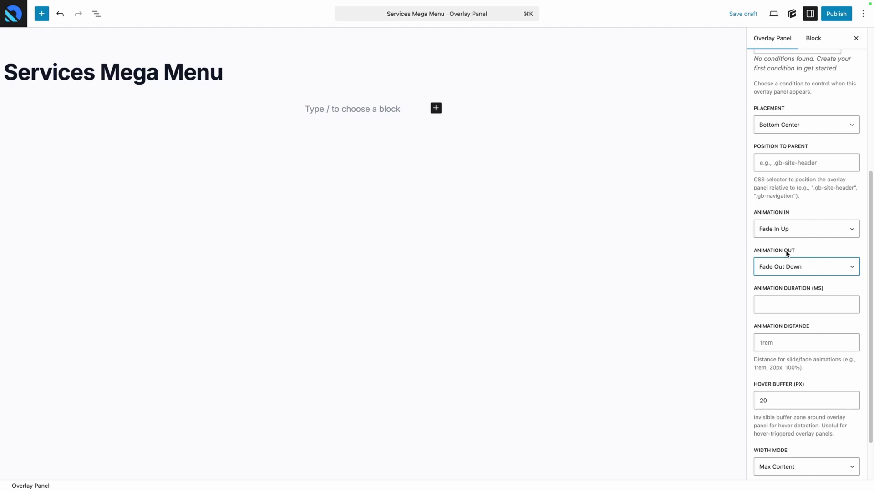
{"action": "scroll", "coordinate": [784, 269], "scroll_direction": "down", "scroll_amount": 1}
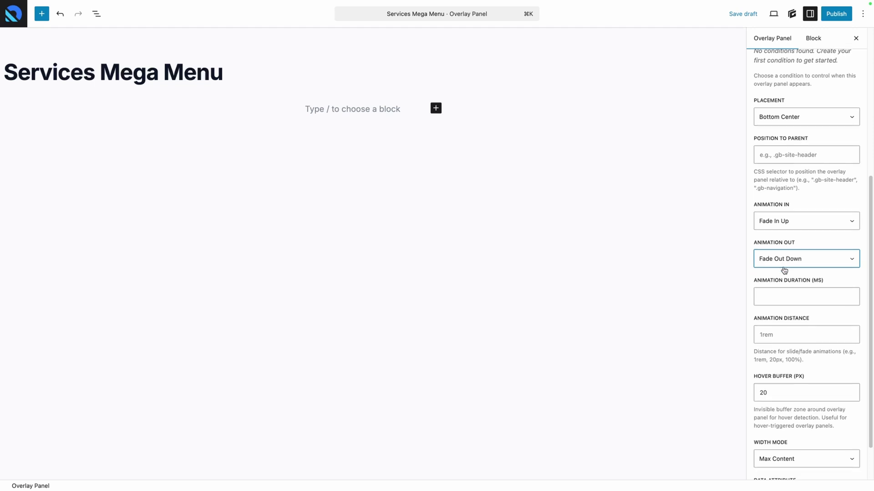
{"action": "left_click", "coordinate": [782, 296]}
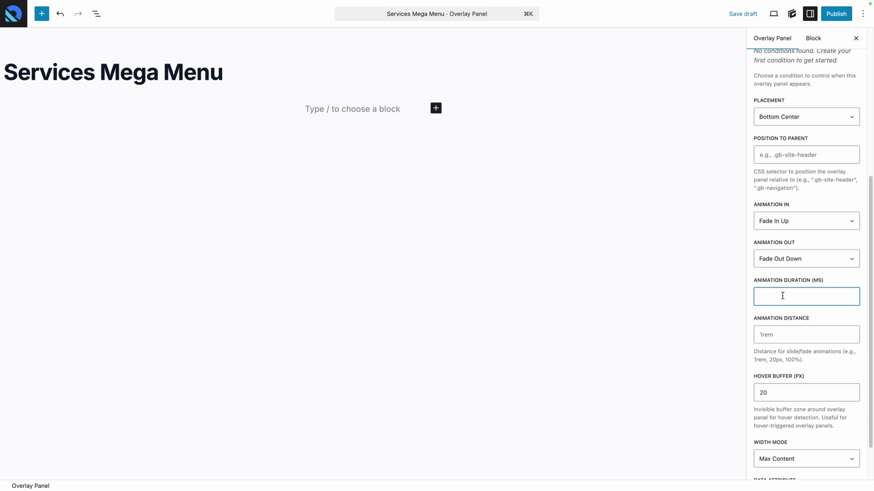
{"action": "scroll", "coordinate": [784, 296], "scroll_direction": "down", "scroll_amount": 2}
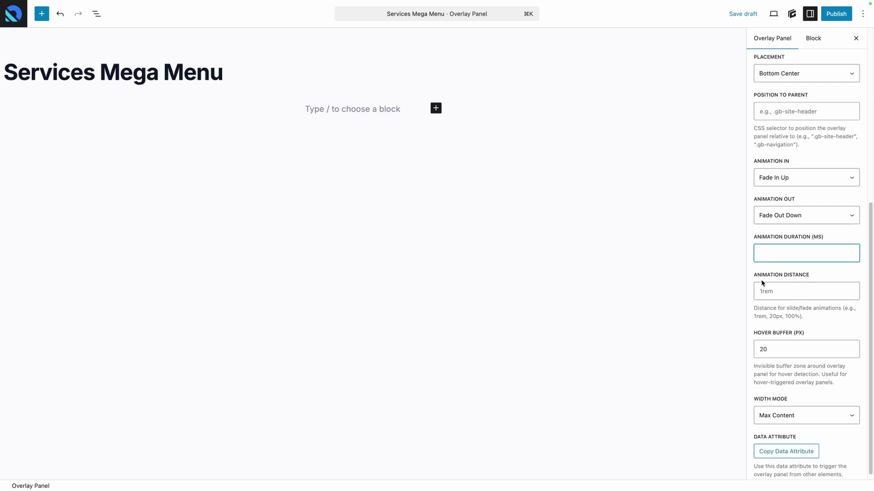
{"action": "left_click", "coordinate": [787, 285]}
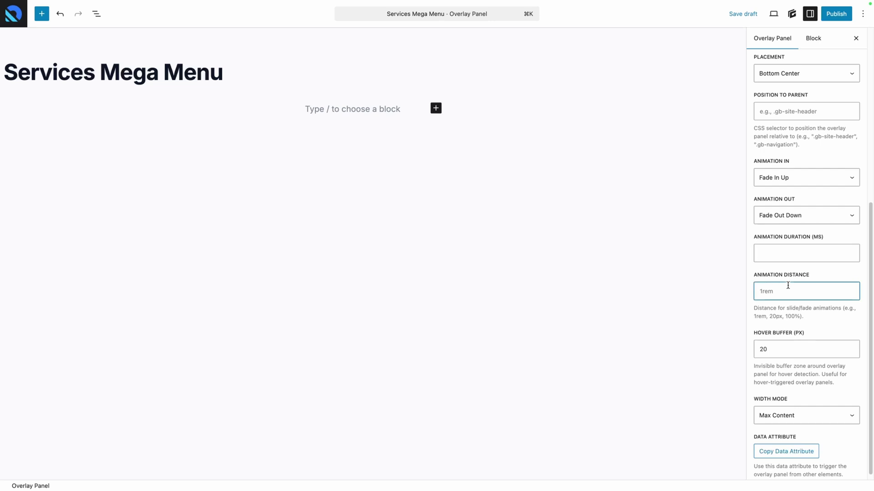
{"action": "type", "text": "500px"}
{"action": "double_click", "coordinate": [796, 290]}
{"action": "key", "text": "BackSpace"}
{"action": "scroll", "coordinate": [784, 346], "scroll_direction": "down", "scroll_amount": 1}
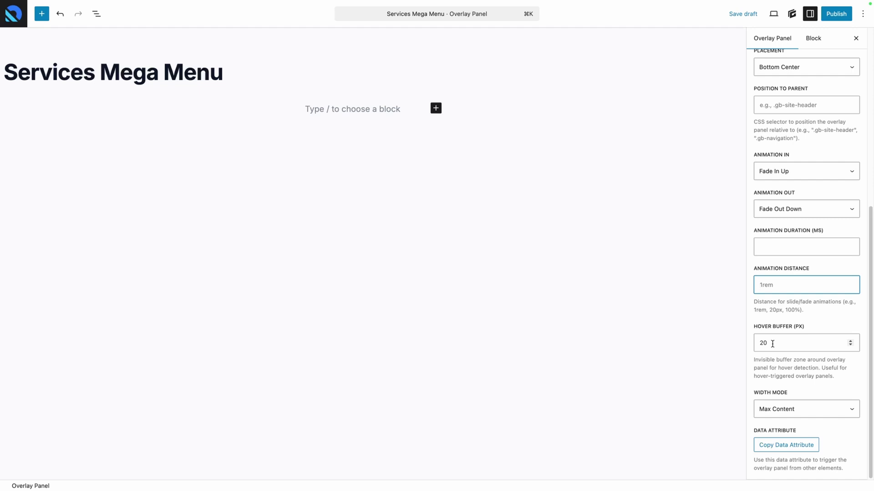
- Set Width Mode to Full Width and save the overlay panel draft
{"action": "left_click", "coordinate": [781, 414]}
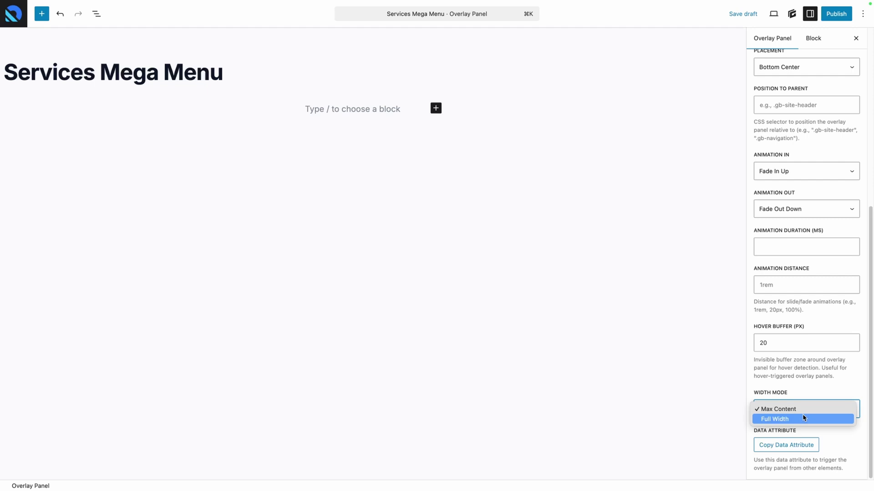
{"action": "left_click", "coordinate": [804, 419]}
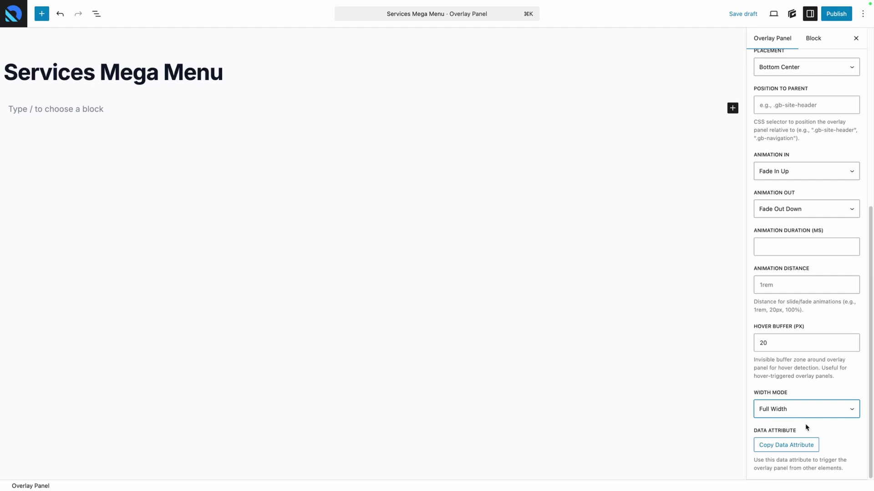
{"action": "left_click", "coordinate": [806, 428]}
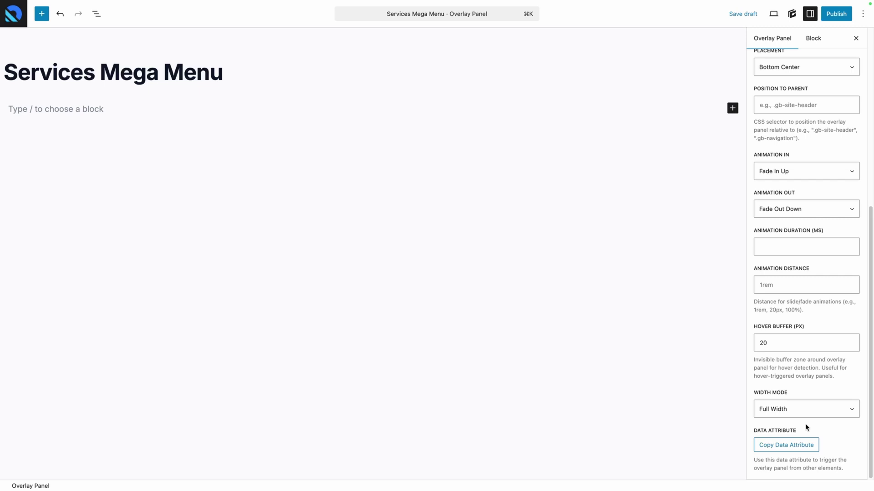
{"action": "key", "text": "super+s"}
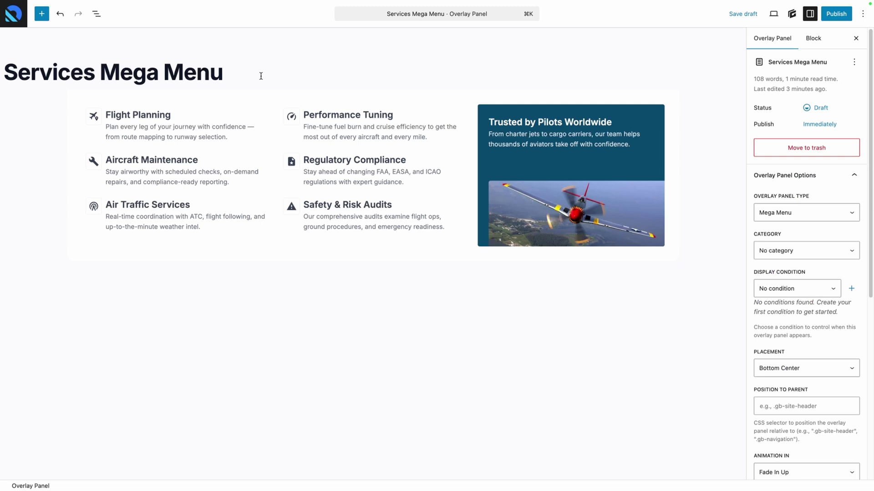
- Give the wrapper Container a global Max Width value and publish the Services Mega Menu panel
{"action": "left_click", "coordinate": [96, 13]}
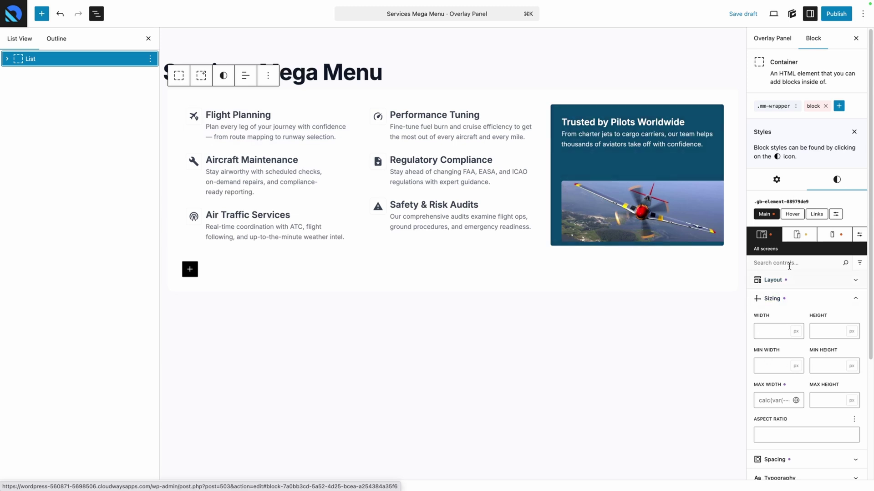
{"action": "scroll", "coordinate": [773, 278], "scroll_direction": "down", "scroll_amount": 5}
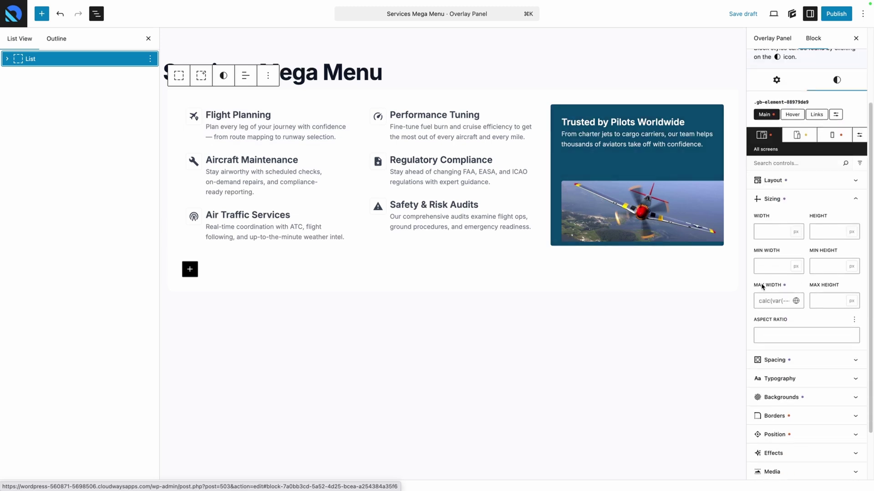
{"action": "left_click", "coordinate": [794, 302]}
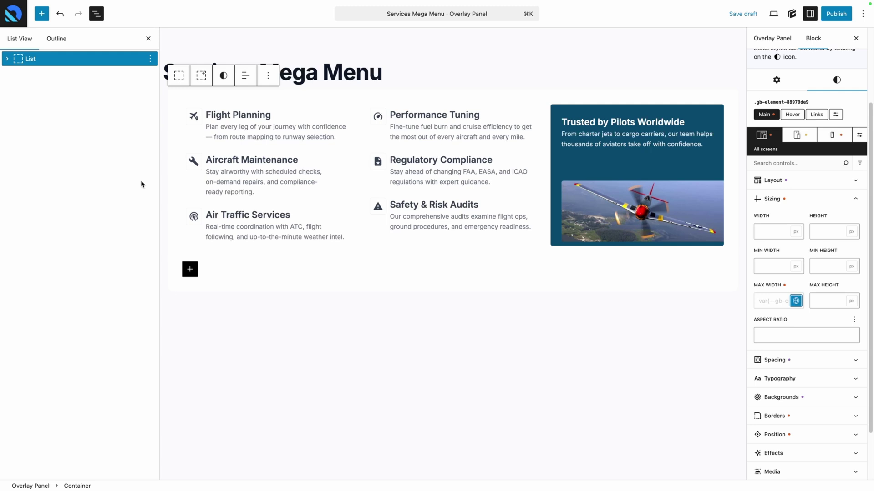
{"action": "left_click", "coordinate": [838, 16]}
{"action": "left_click", "coordinate": [840, 16]}
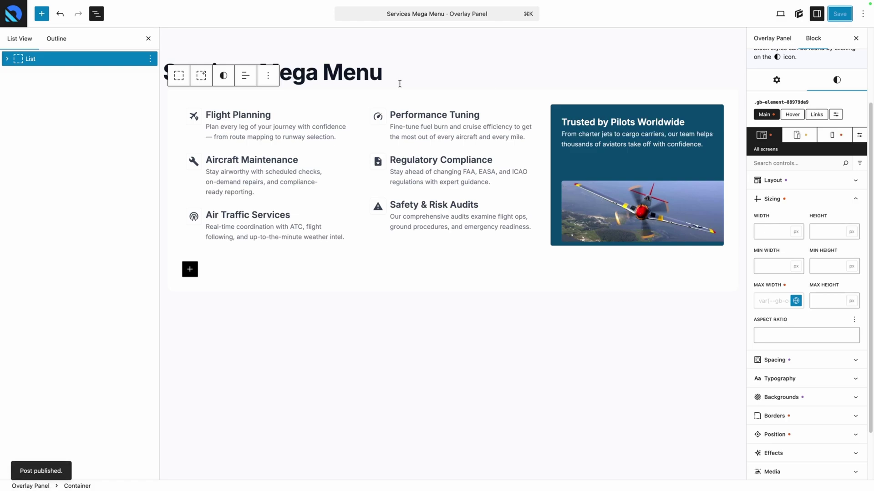
- In Appearance > Menus, choose Services Mega Menu in the Services item's Mega Menu dropdown and save
{"action": "left_click", "coordinate": [21, 20]}
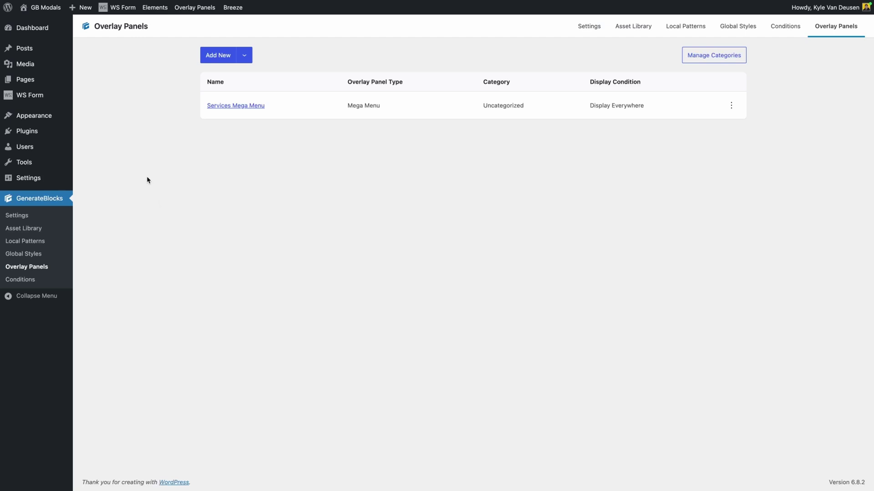
{"action": "mouse_move", "coordinate": [61, 115]}
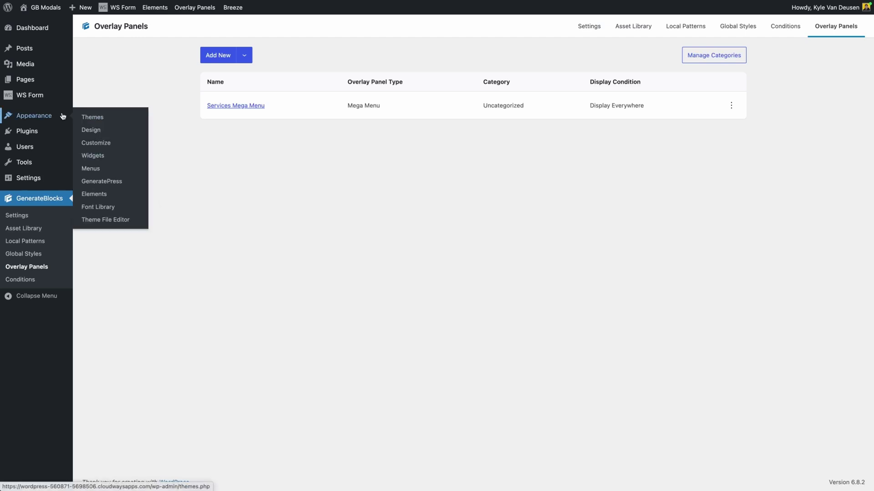
{"action": "left_click", "coordinate": [103, 169]}
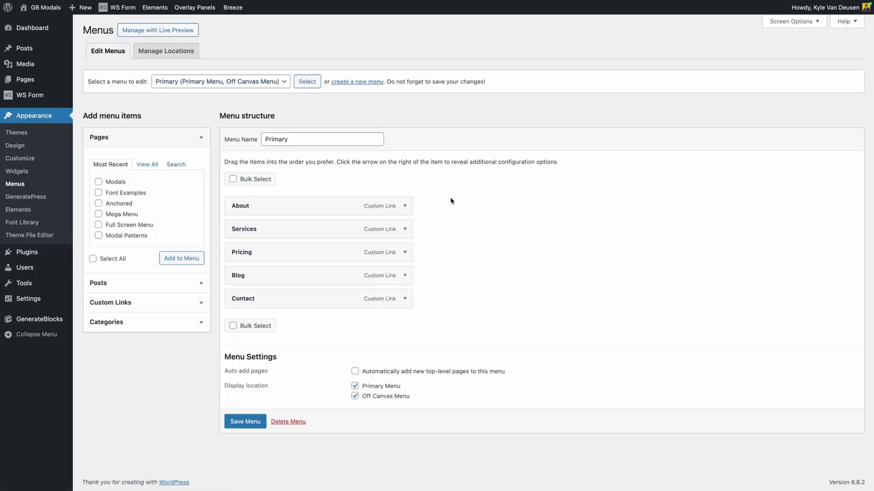
{"action": "left_click", "coordinate": [405, 230]}
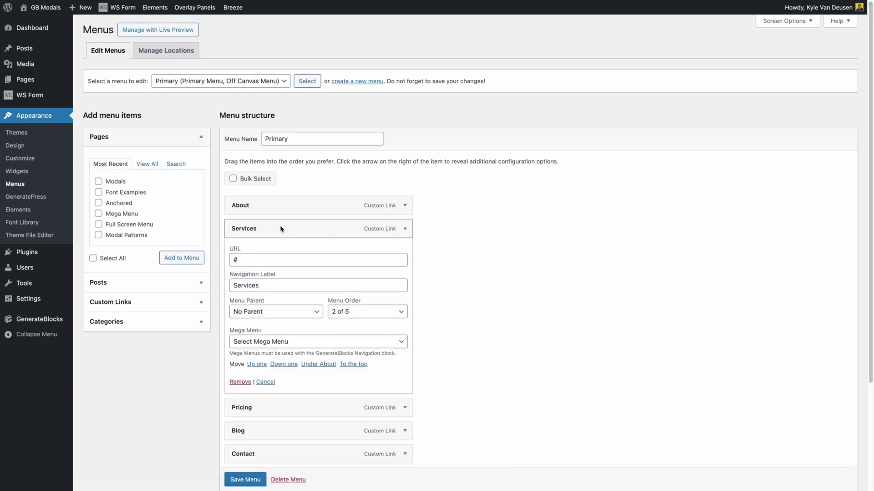
{"action": "scroll", "coordinate": [269, 295], "scroll_direction": "down", "scroll_amount": 2}
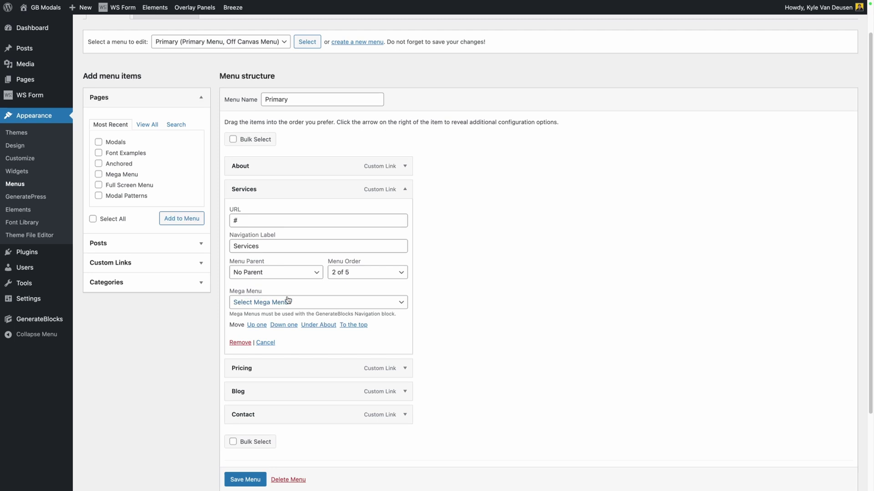
{"action": "left_click", "coordinate": [339, 302]}
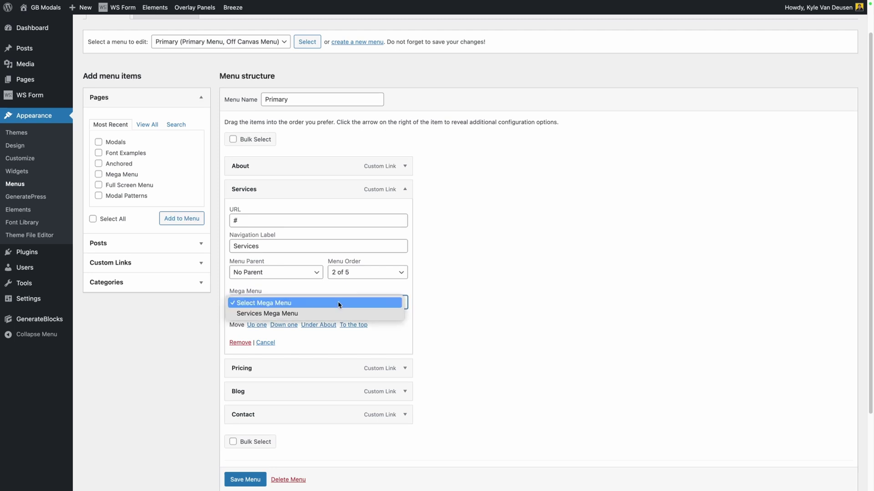
{"action": "left_click", "coordinate": [266, 313]}
{"action": "scroll", "coordinate": [439, 309], "scroll_direction": "down", "scroll_amount": 3}
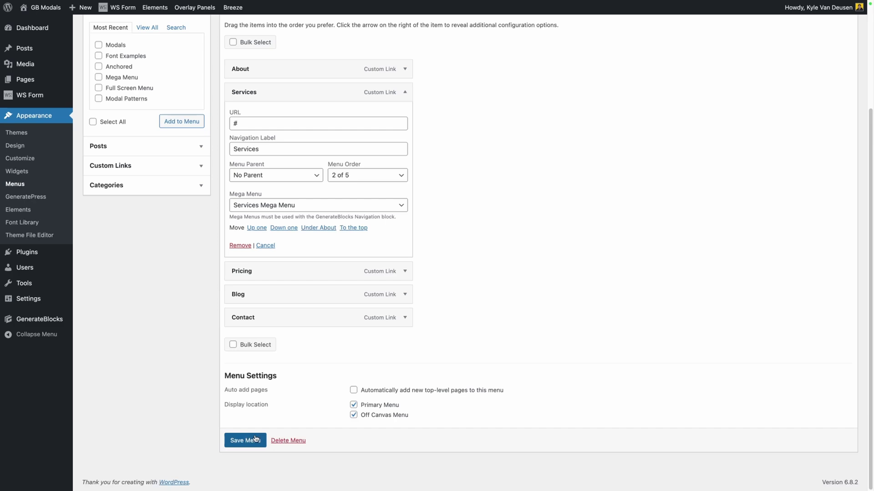
{"action": "left_click", "coordinate": [256, 440]}
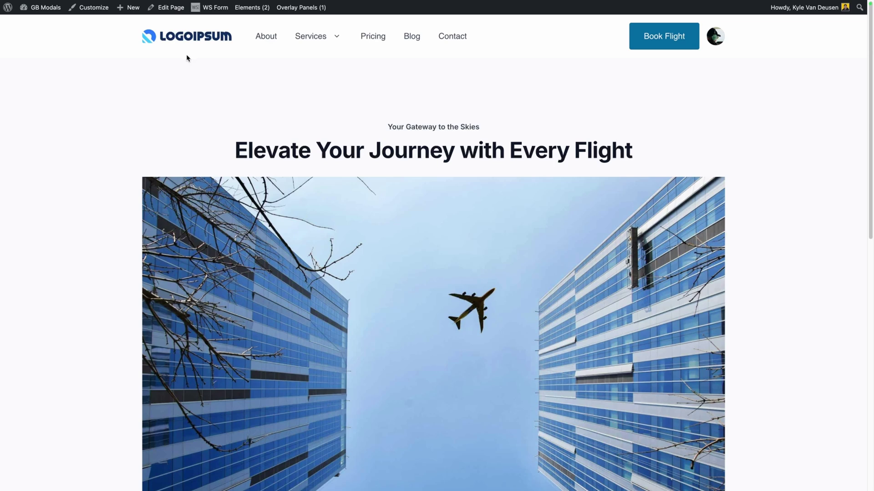
- Preview the Services mega menu dropping open beneath the front-end homepage header
{"action": "mouse_move", "coordinate": [311, 38]}
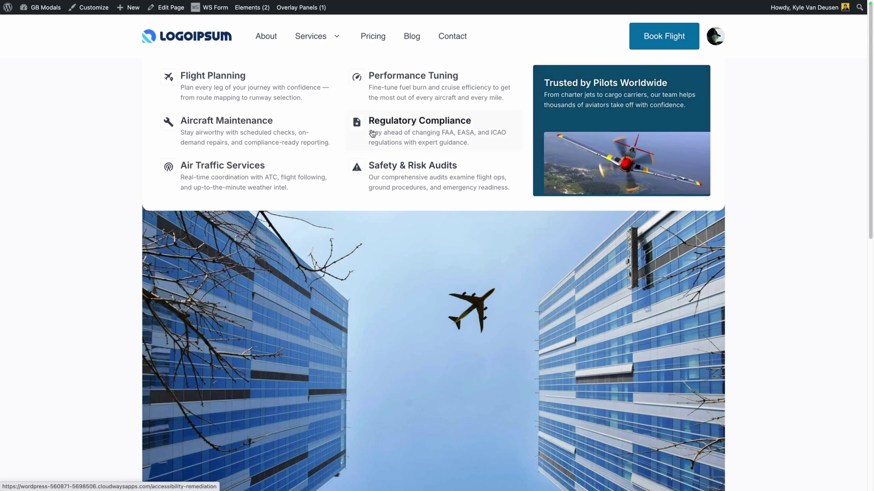
{"action": "mouse_move", "coordinate": [292, 13]}
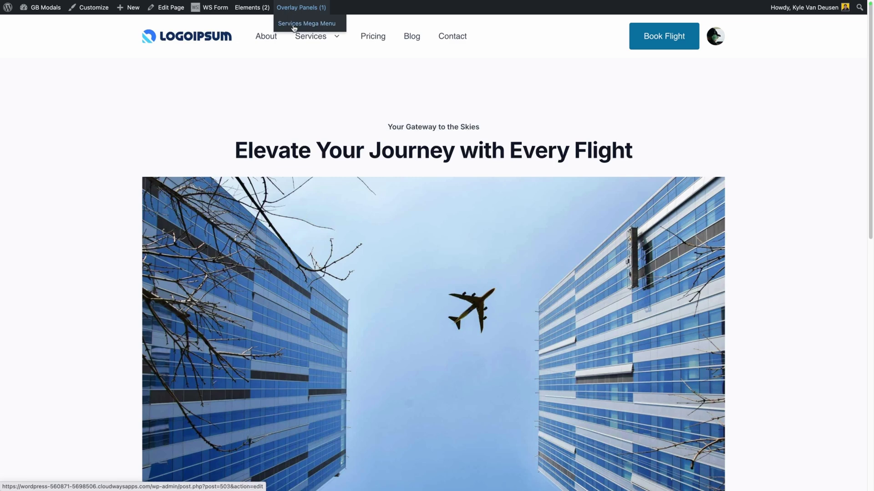
{"action": "left_click", "coordinate": [294, 25]}
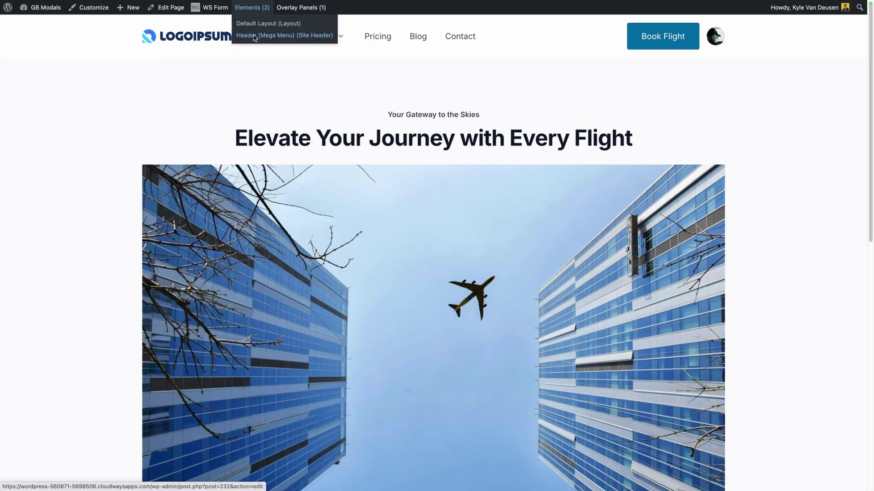
- Open the Header (Mega Menu) element, select its Navigation block via List View, and show GenerateBlocks options
{"action": "left_click", "coordinate": [254, 37]}
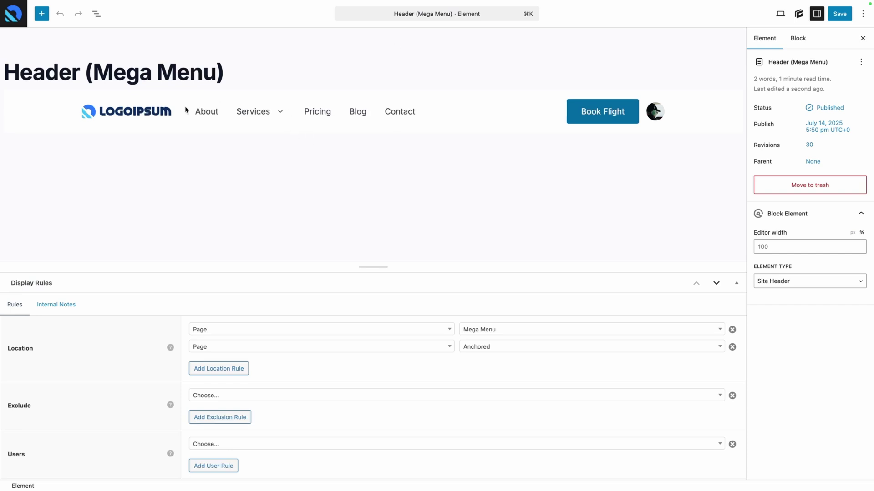
{"action": "left_click", "coordinate": [96, 14]}
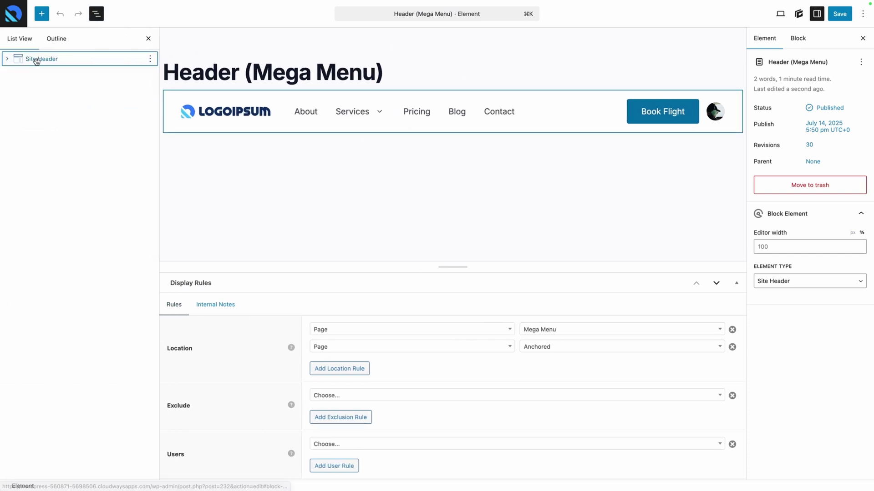
{"action": "left_click", "coordinate": [36, 60]}
{"action": "left_click", "coordinate": [5, 61]}
{"action": "left_click", "coordinate": [39, 74]}
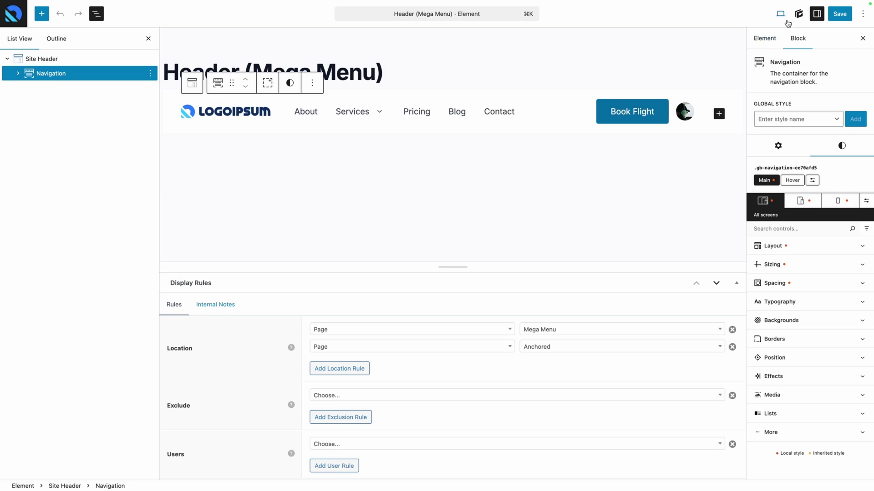
{"action": "left_click", "coordinate": [799, 14]}
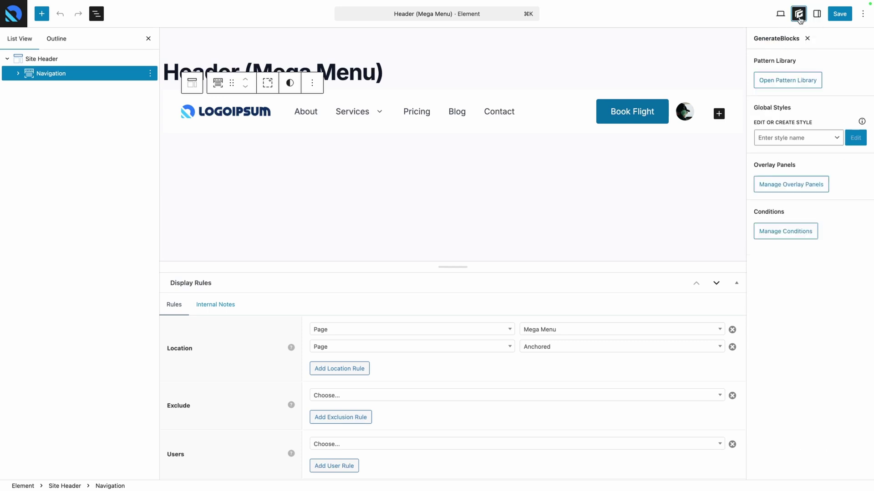
- In the Services Mega Menu overlay panel, rename 'Aircraft Maintenance' to 'Airplane Maintenance' and save
{"action": "left_click", "coordinate": [783, 186]}
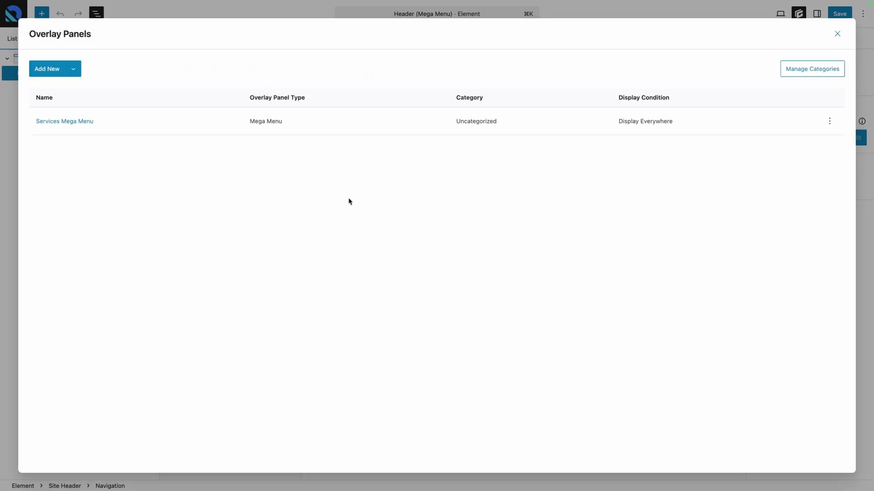
{"action": "left_click", "coordinate": [67, 123]}
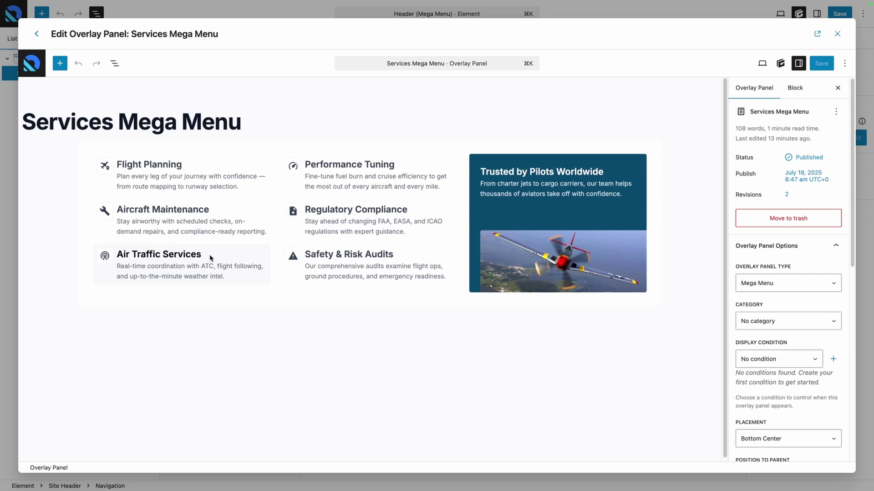
{"action": "left_click", "coordinate": [157, 255]}
{"action": "double_click", "coordinate": [128, 208]}
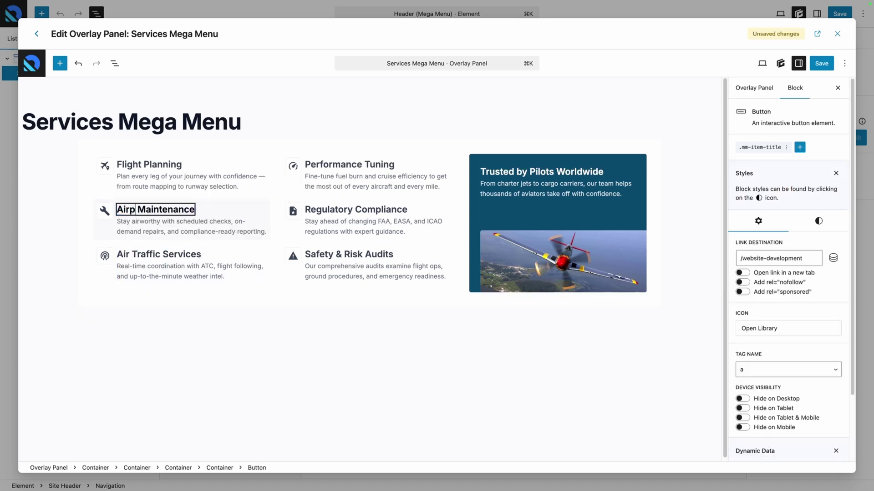
{"action": "type", "text": "lane"}
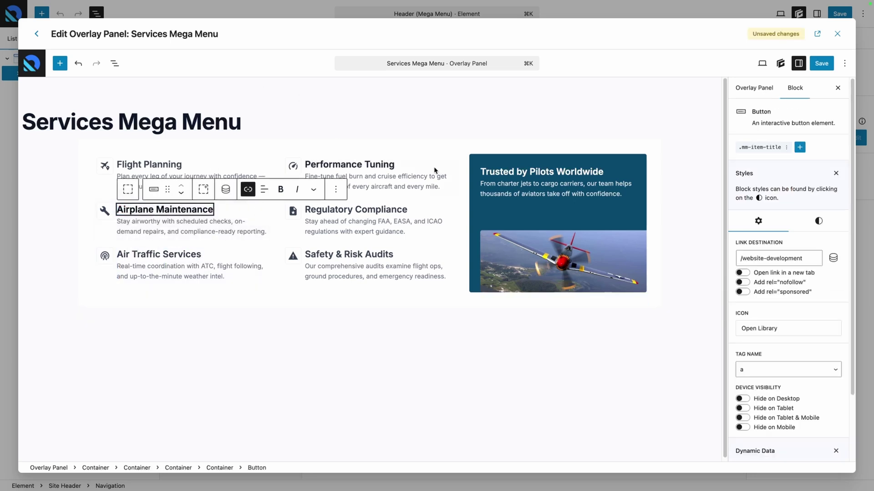
{"action": "left_click", "coordinate": [823, 66]}
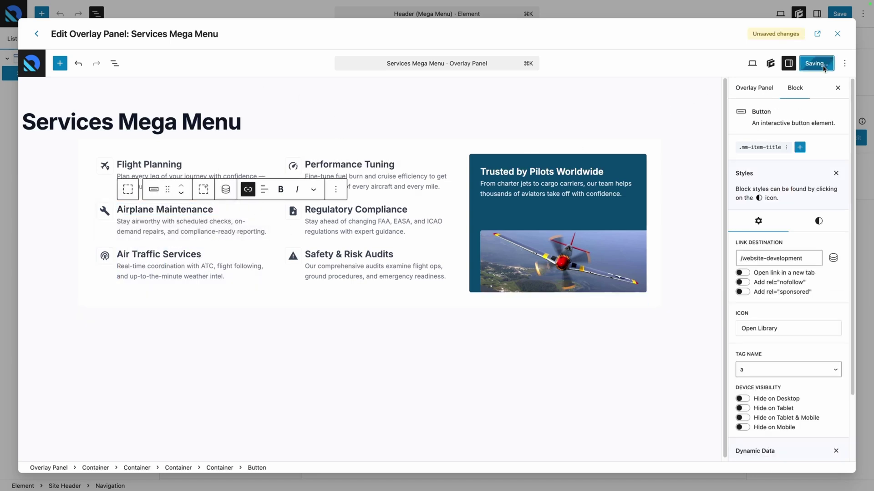
{"action": "left_click", "coordinate": [837, 35]}
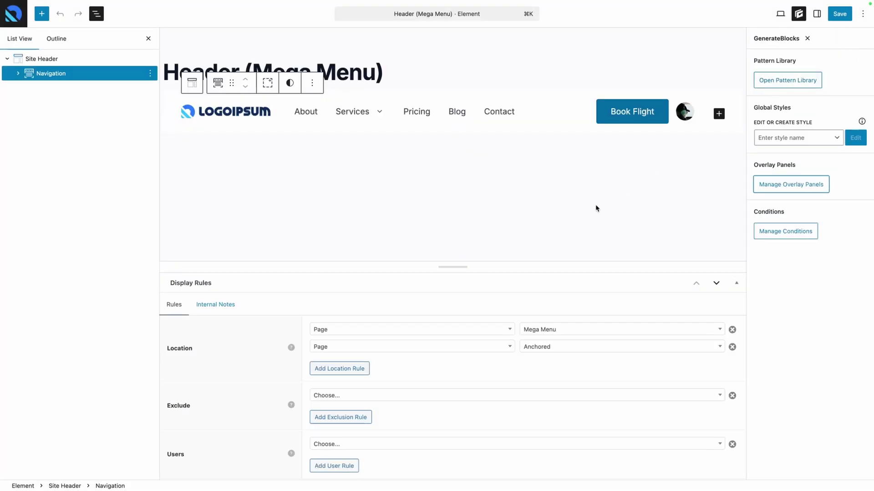